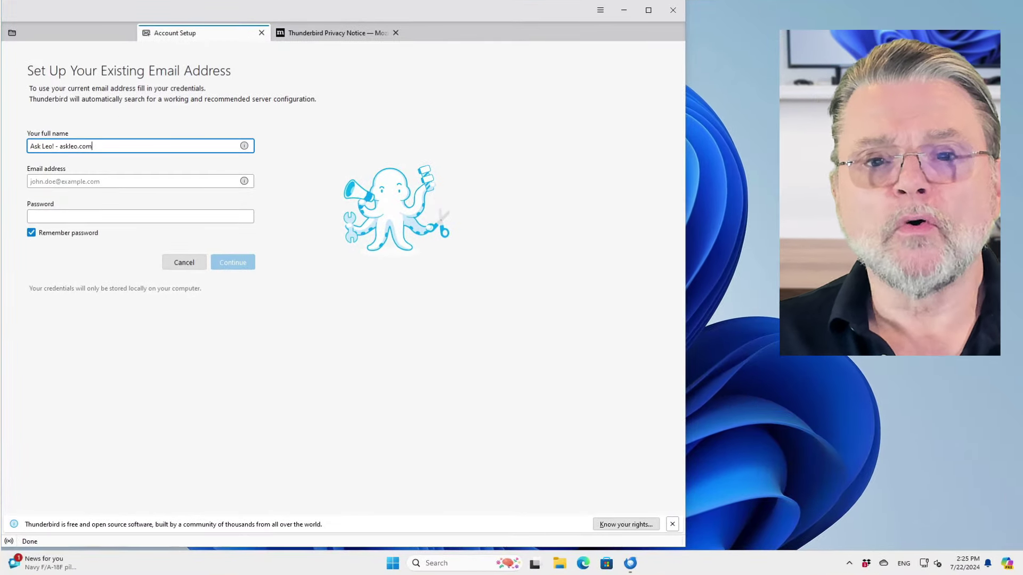
Step: Type the Hotmail address into the Email address field, leaving the password blank
{"action": "key", "text": "Tab"}
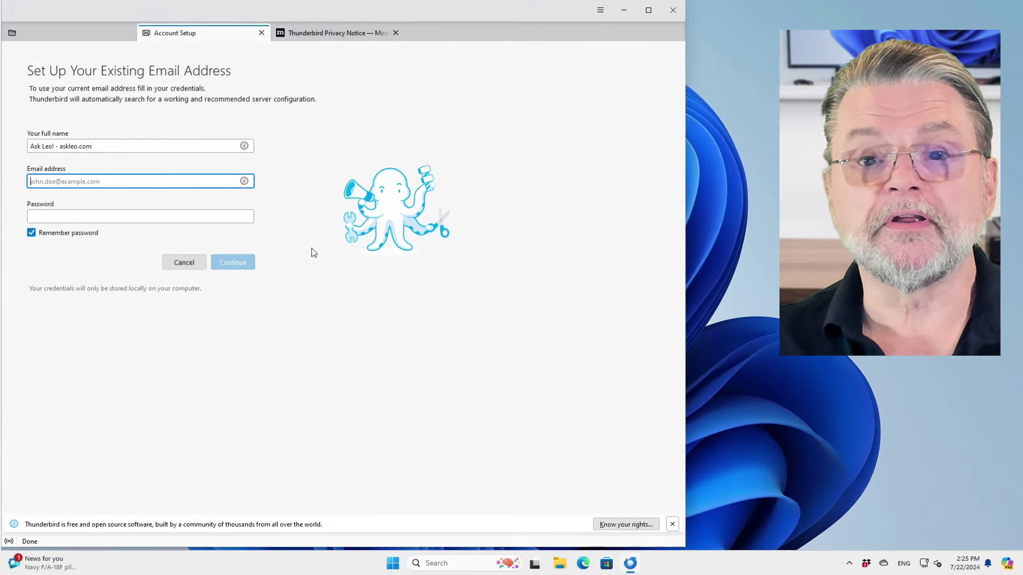
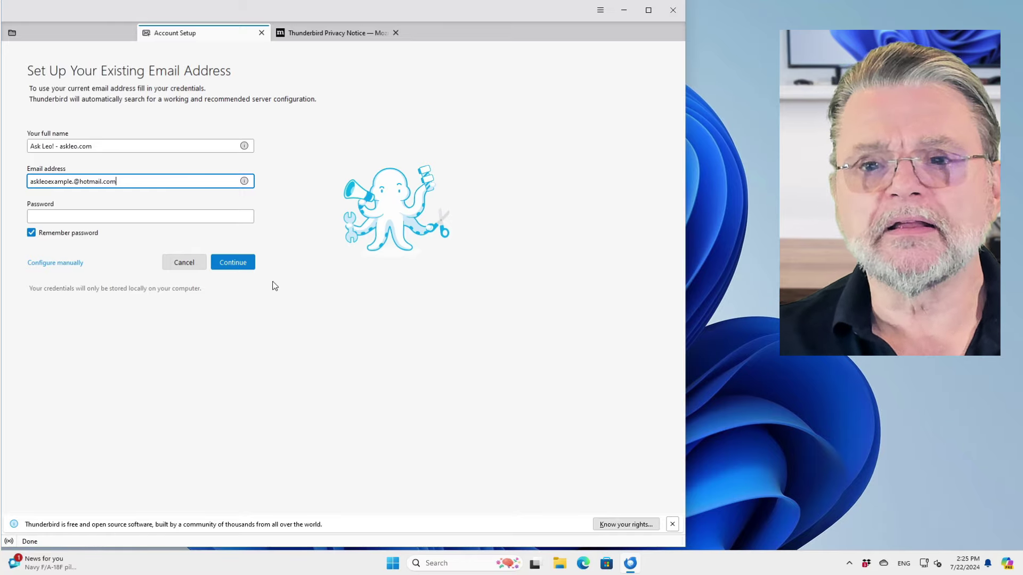
Step: Look up Hotmail settings and complete Microsoft sign-in after removing the stray dot from the address
{"action": "left_click", "coordinate": [250, 264]}
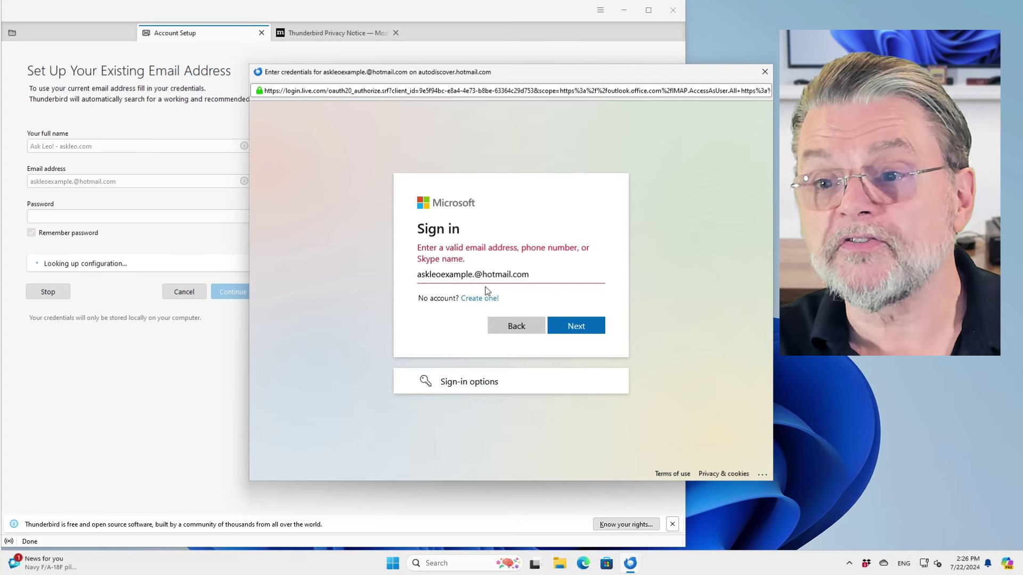
{"action": "left_click", "coordinate": [475, 275]}
{"action": "key", "text": "BackSpace"}
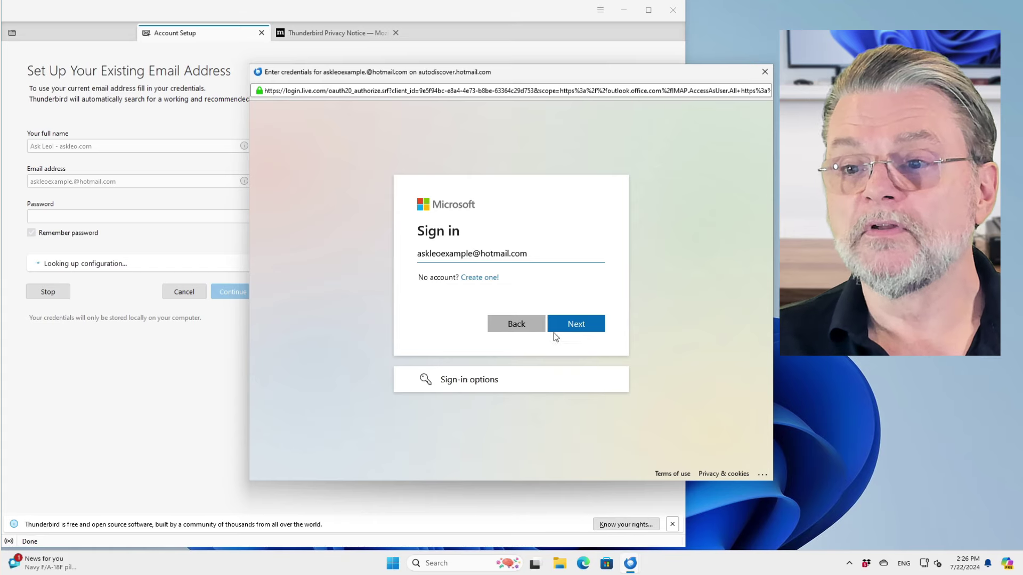
{"action": "left_click", "coordinate": [571, 326]}
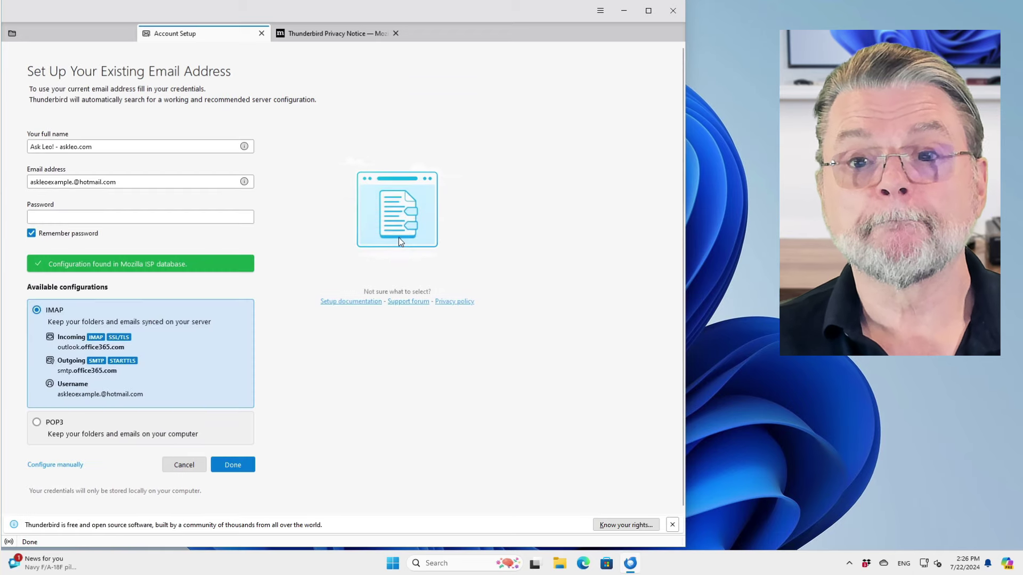
Step: Fix the address typo, accept the IMAP configuration to create the account, and open its mail view
{"action": "left_click", "coordinate": [78, 182]}
{"action": "key", "text": "BackSpace"}
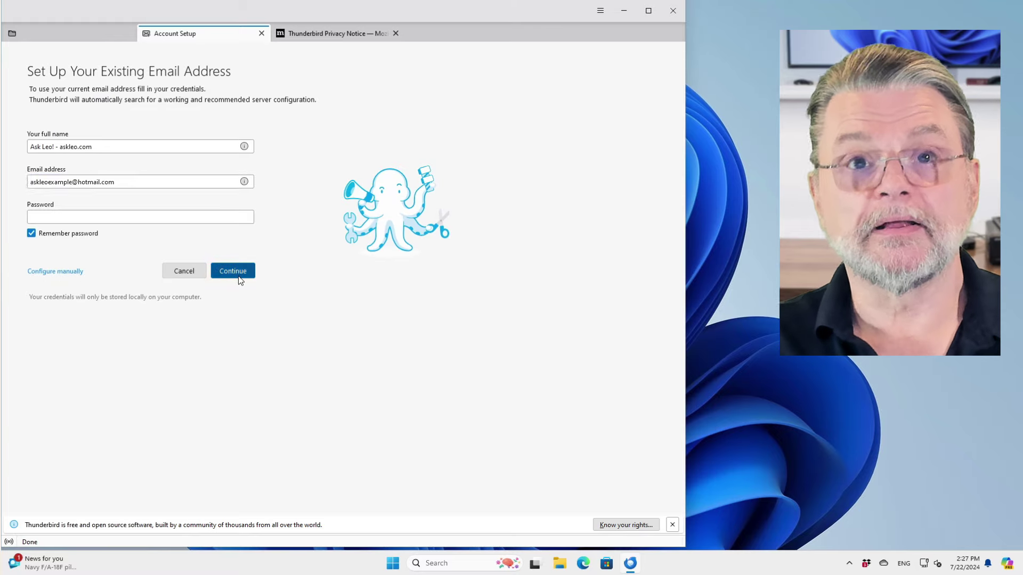
{"action": "left_click", "coordinate": [238, 274]}
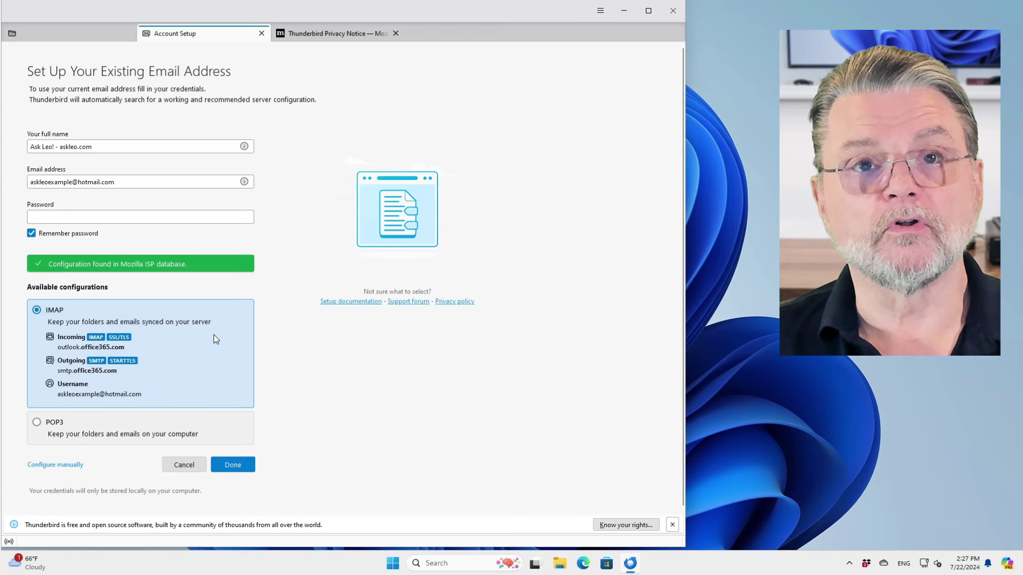
{"action": "left_click", "coordinate": [230, 469]}
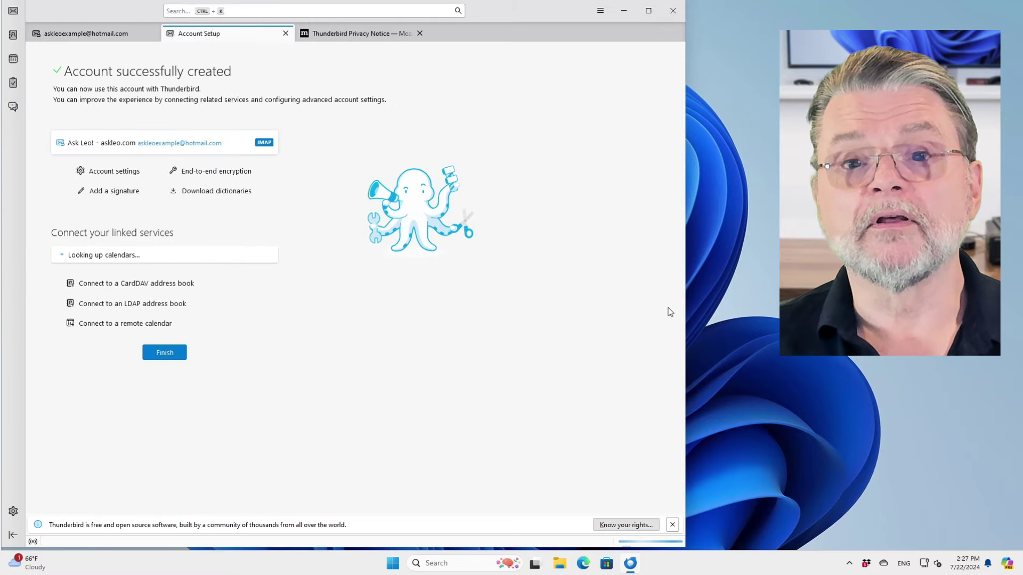
{"action": "left_click", "coordinate": [121, 37]}
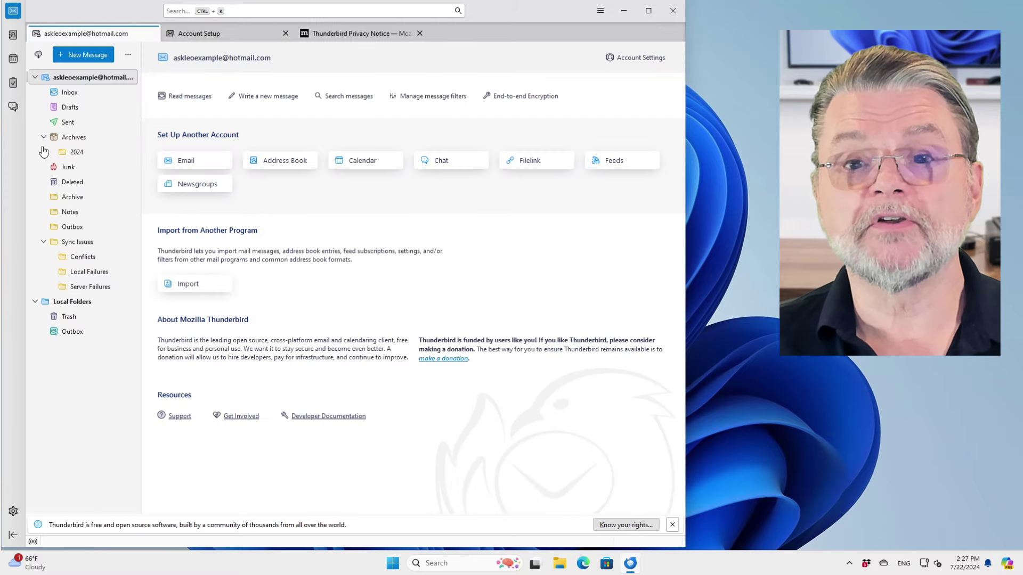
Step: Open the Hotmail account's Inbox folder
{"action": "left_click", "coordinate": [71, 94]}
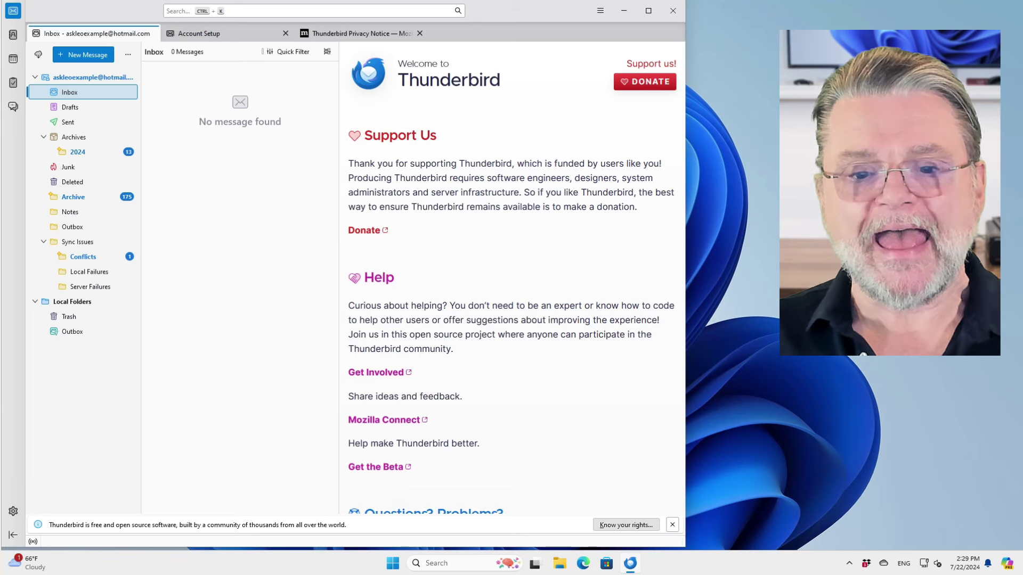
Step: Start a new mail account via Account Settings' Account Actions menu
{"action": "left_click", "coordinate": [13, 511]}
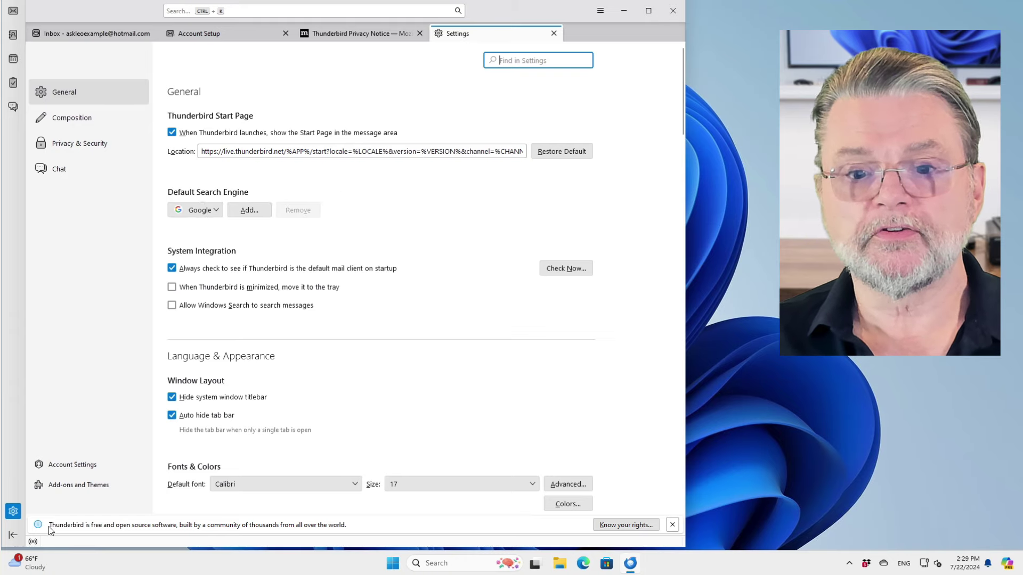
{"action": "left_click", "coordinate": [85, 468]}
{"action": "left_click", "coordinate": [94, 432]}
{"action": "left_click", "coordinate": [123, 346]}
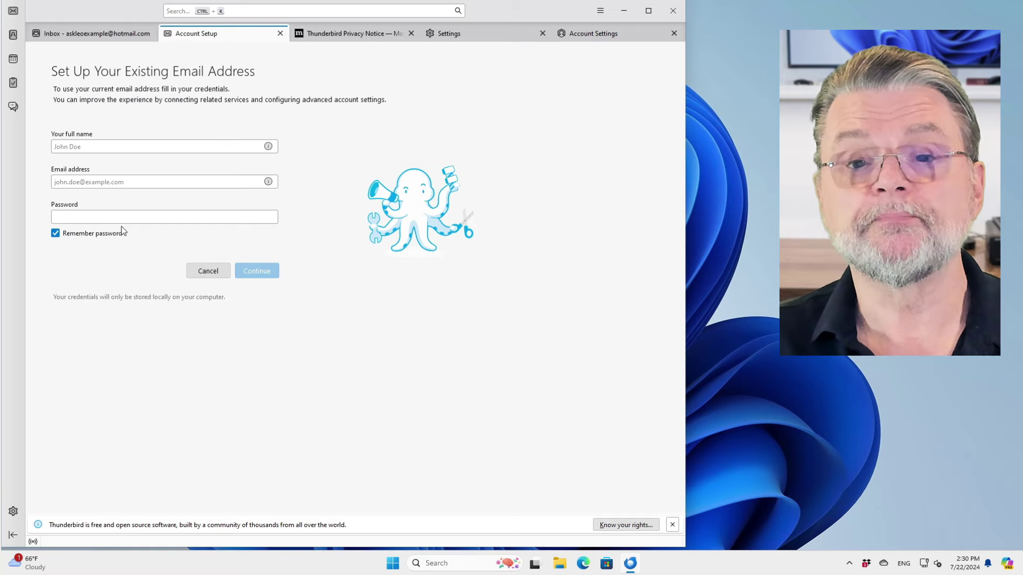
Step: Enter the full name and Gmail address, then look up the Gmail server configuration
{"action": "left_click", "coordinate": [109, 147]}
{"action": "type", "text": "Leo Gm"}
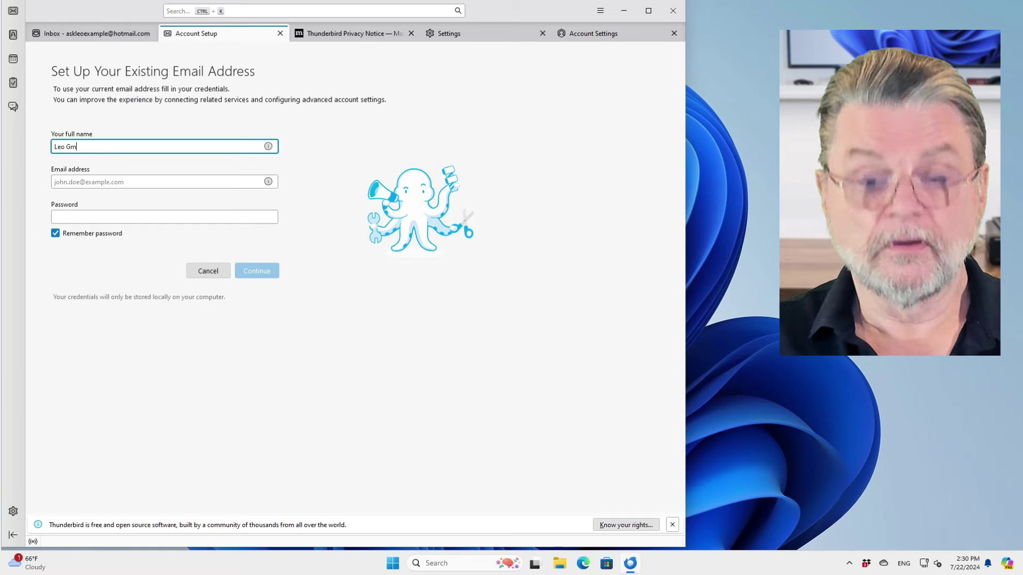
{"action": "type", "text": "ail Example"}
{"action": "key", "text": "Tab"}
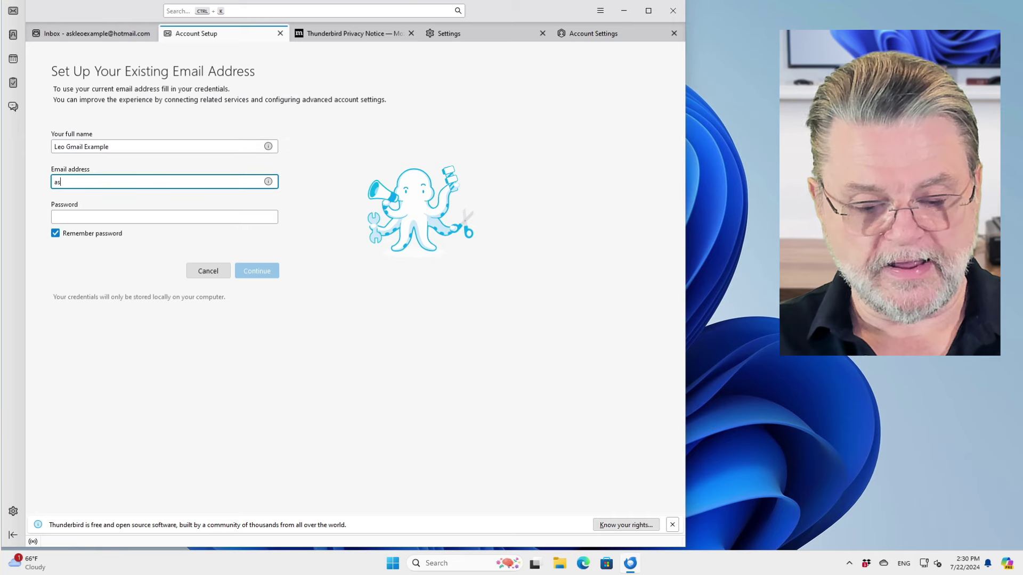
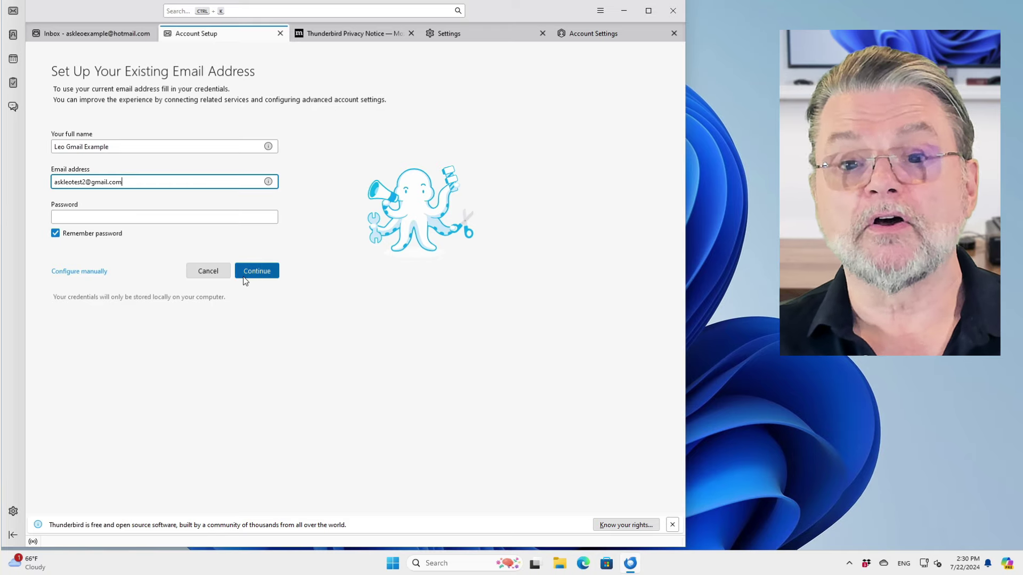
{"action": "left_click", "coordinate": [270, 275]}
Step: Accept the Gmail IMAP settings, sign in with the Google password, and allow Thunderbird access
{"action": "left_click", "coordinate": [268, 470]}
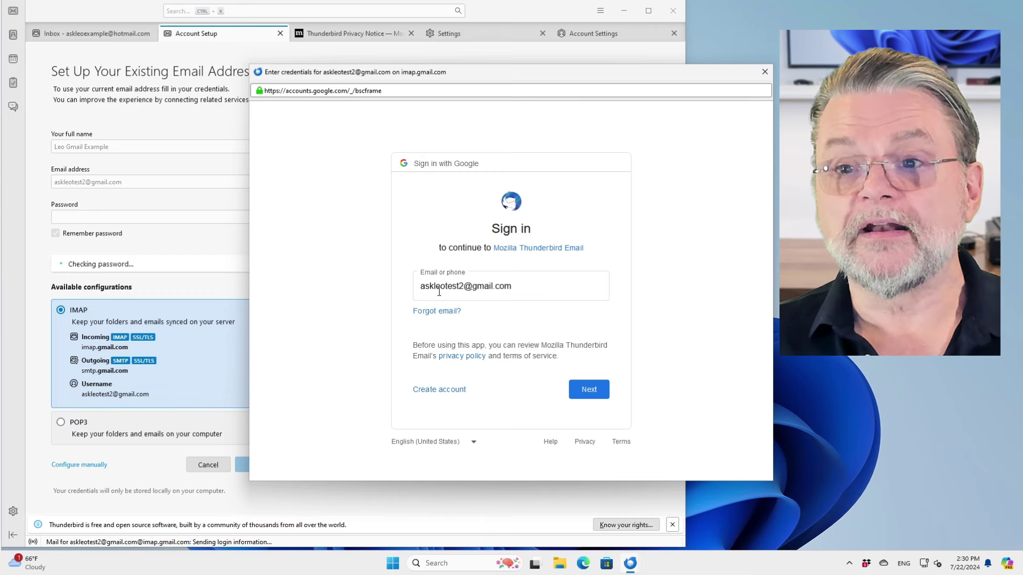
{"action": "left_click", "coordinate": [589, 390]}
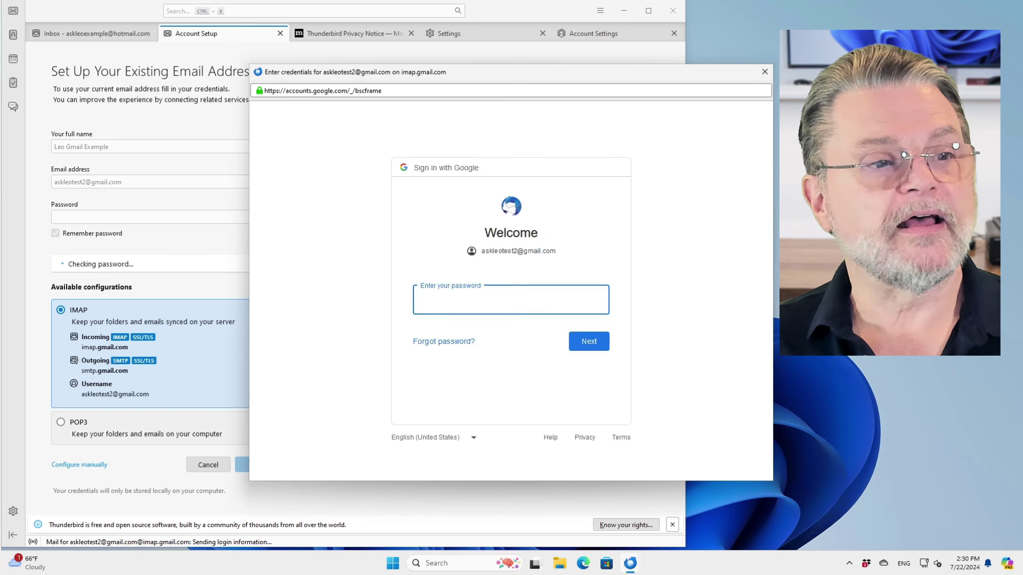
{"action": "key", "text": "ctrl+v"}
{"action": "left_click", "coordinate": [594, 341]}
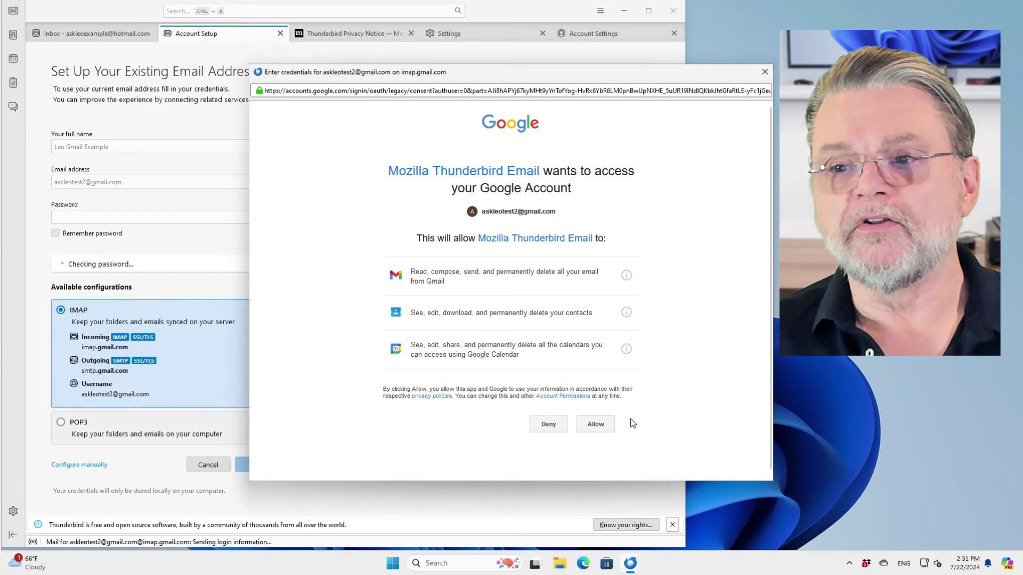
{"action": "left_click", "coordinate": [594, 427]}
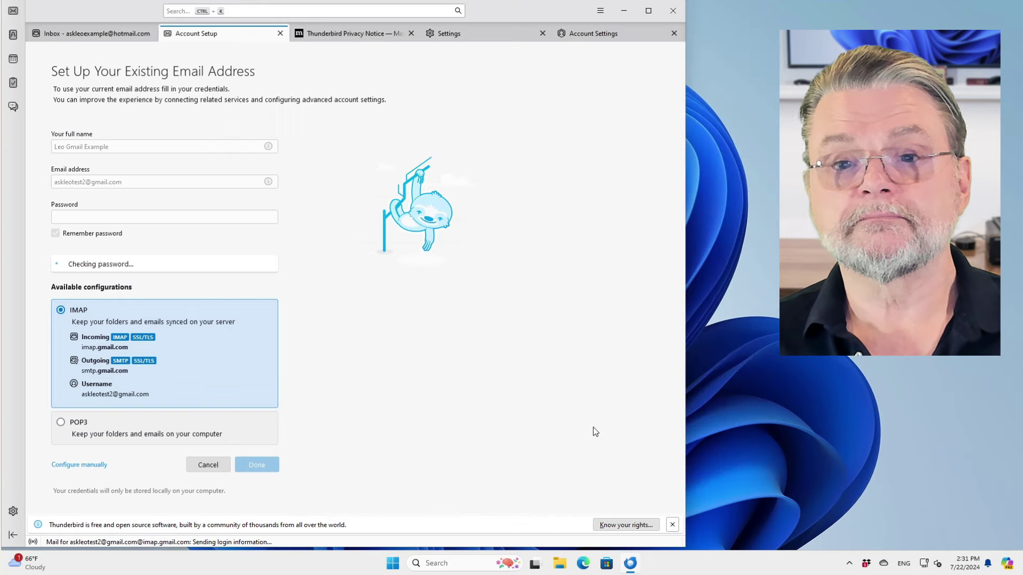
Step: Close the four leftover tabs and view the Hotmail and Gmail account overview pages
{"action": "left_click", "coordinate": [280, 33]}
{"action": "left_click", "coordinate": [285, 33]}
{"action": "left_click", "coordinate": [285, 33]}
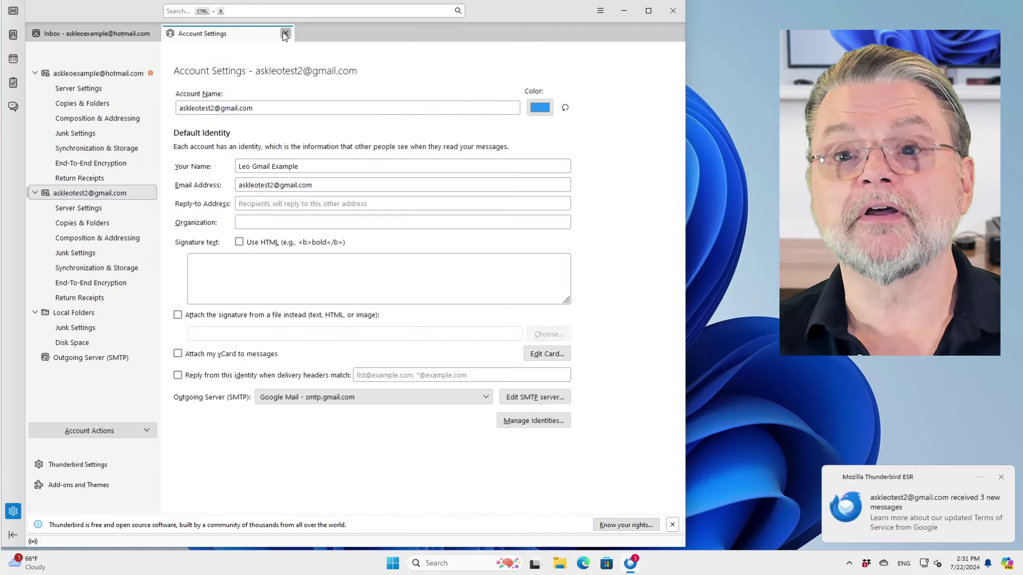
{"action": "left_click", "coordinate": [285, 33]}
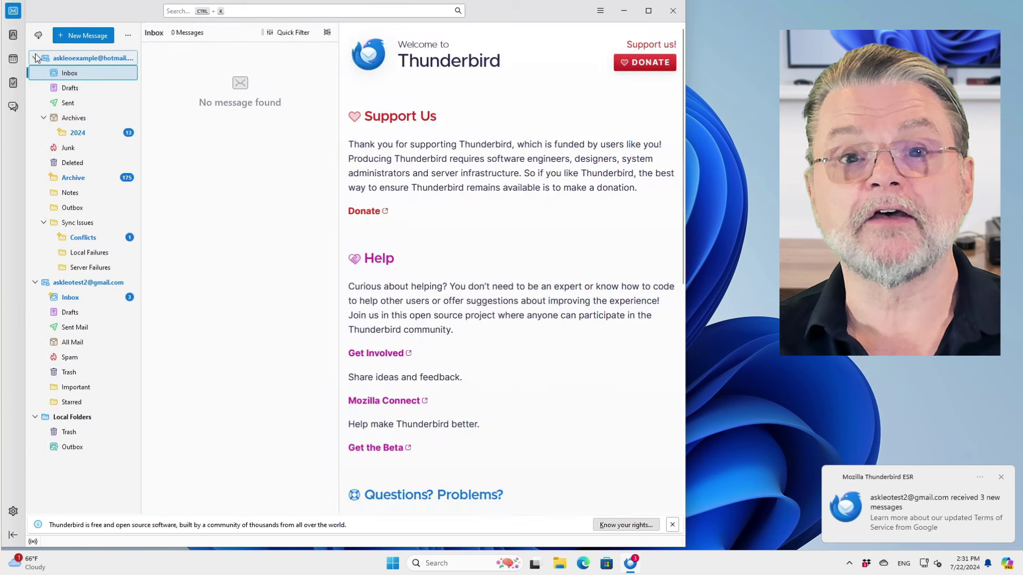
{"action": "left_click", "coordinate": [115, 60]}
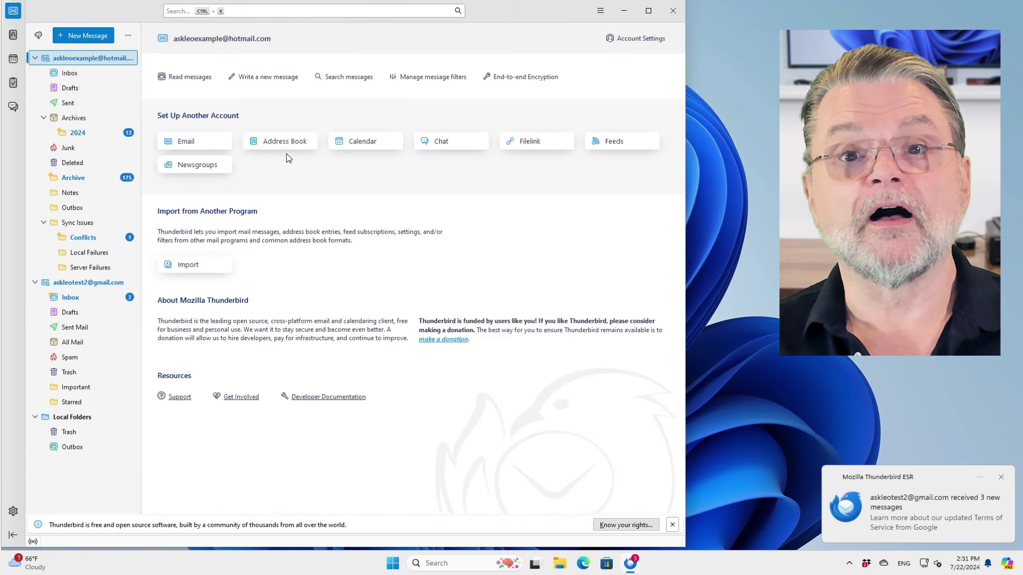
{"action": "left_click", "coordinate": [98, 284]}
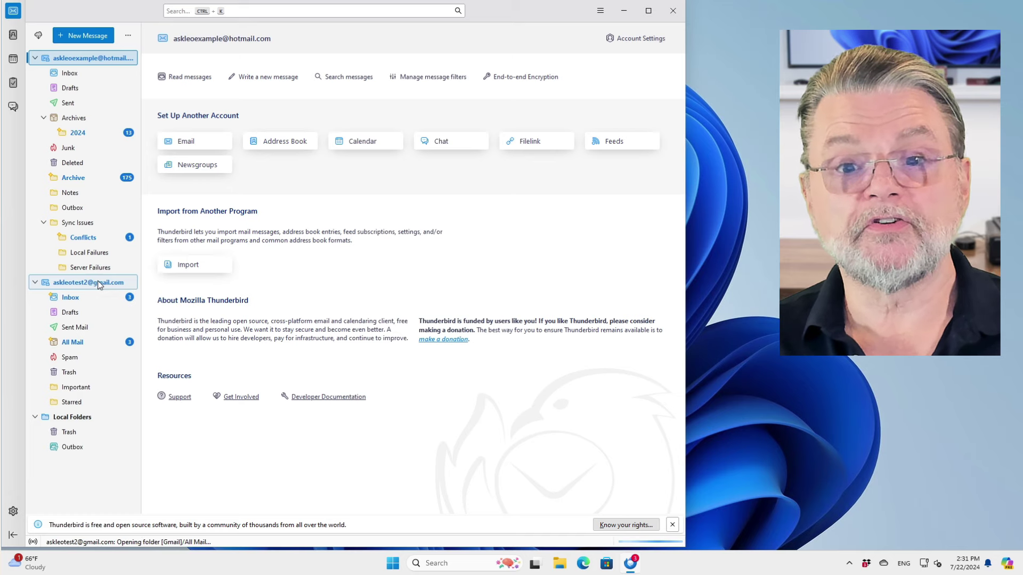